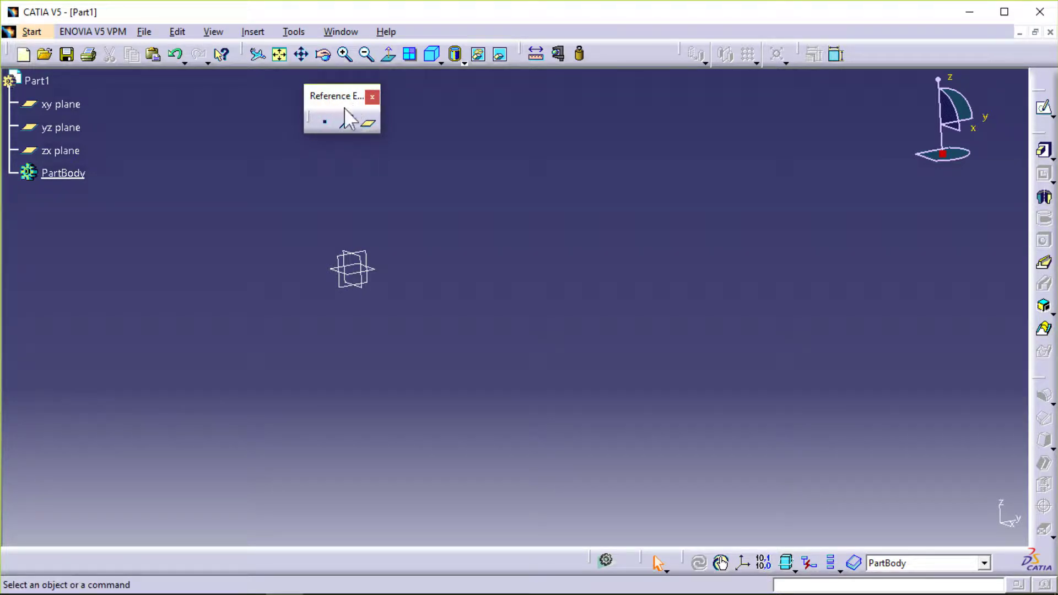
Create a reference point by coordinates at X 100 mm, Y 75 mm, Z -50 mm from the default origin.
click(326, 120)
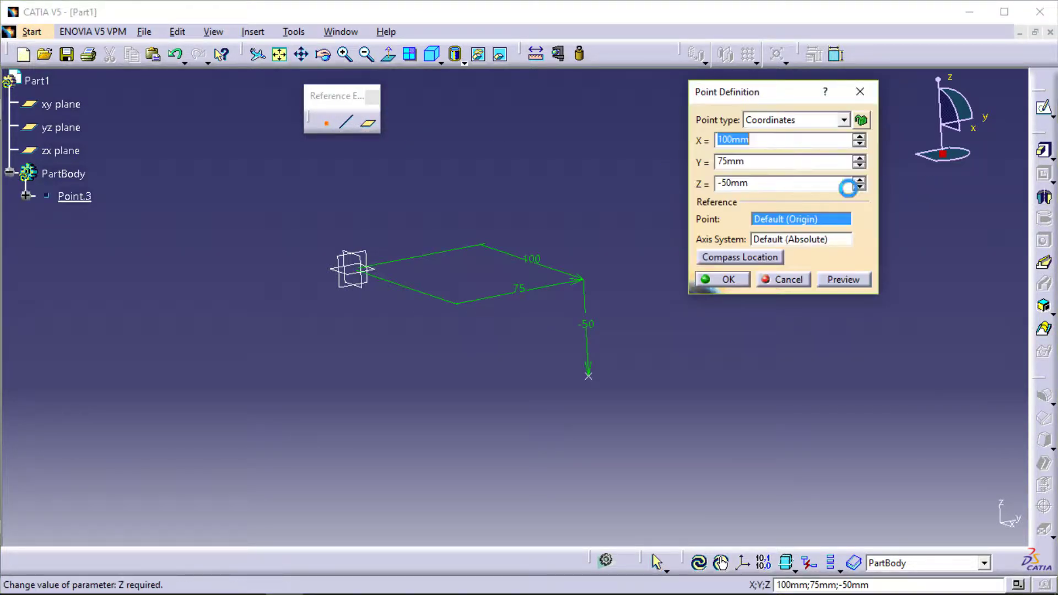
click(843, 120)
click(792, 137)
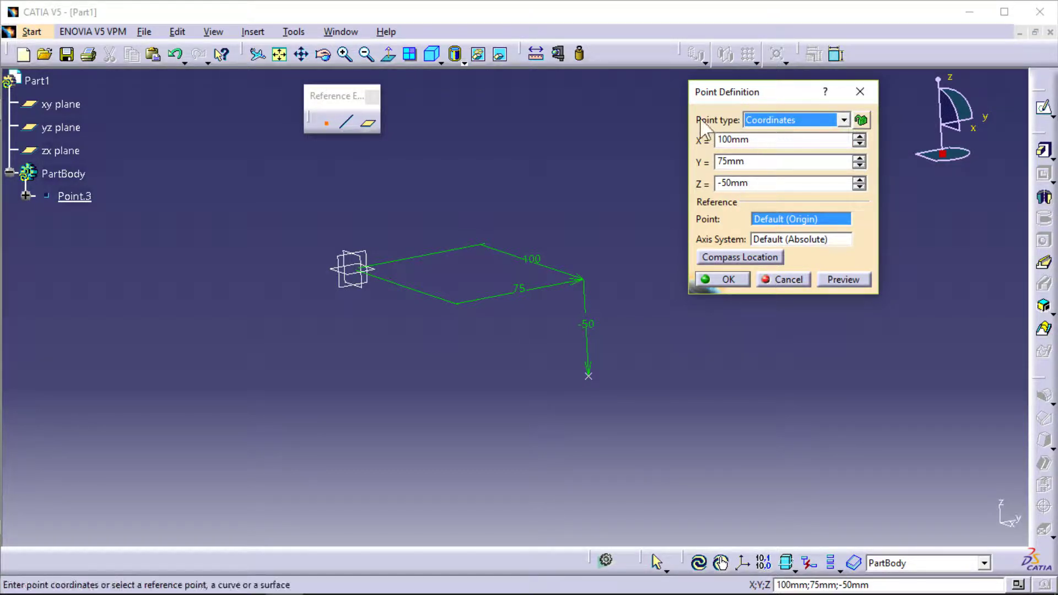
click(750, 140)
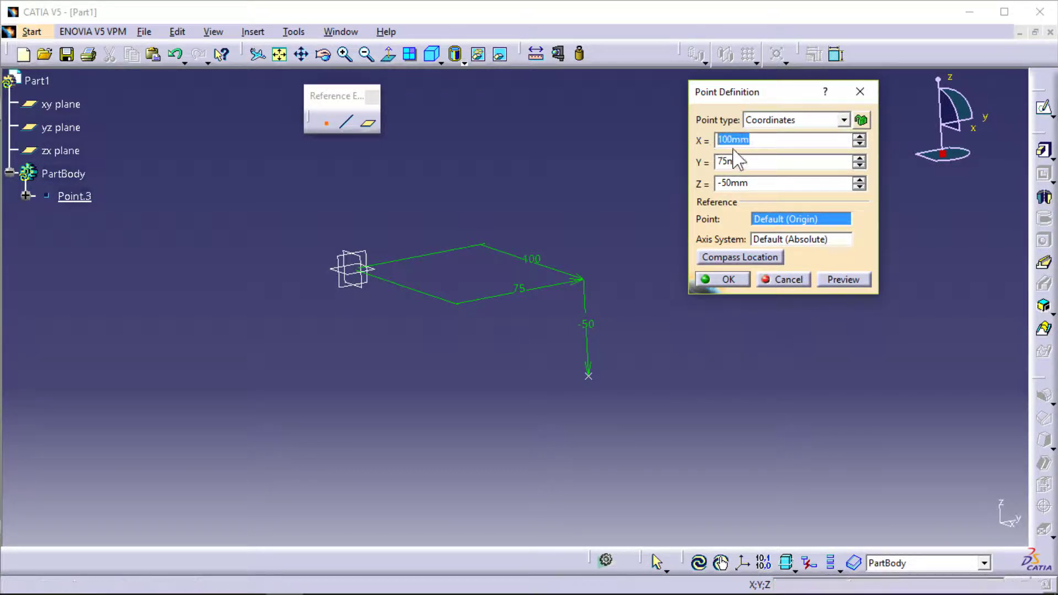
click(757, 140)
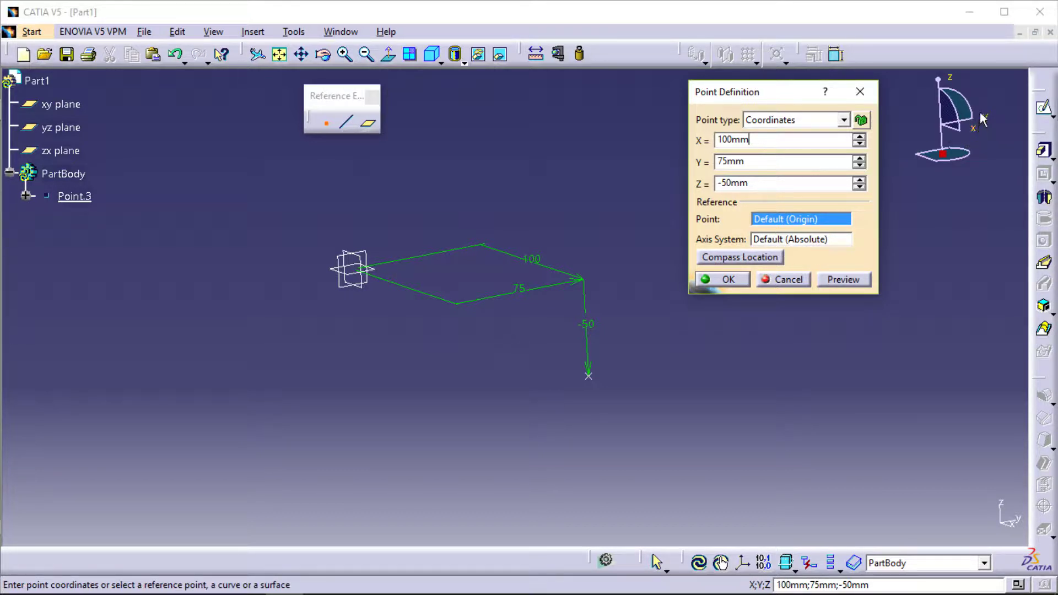
click(727, 280)
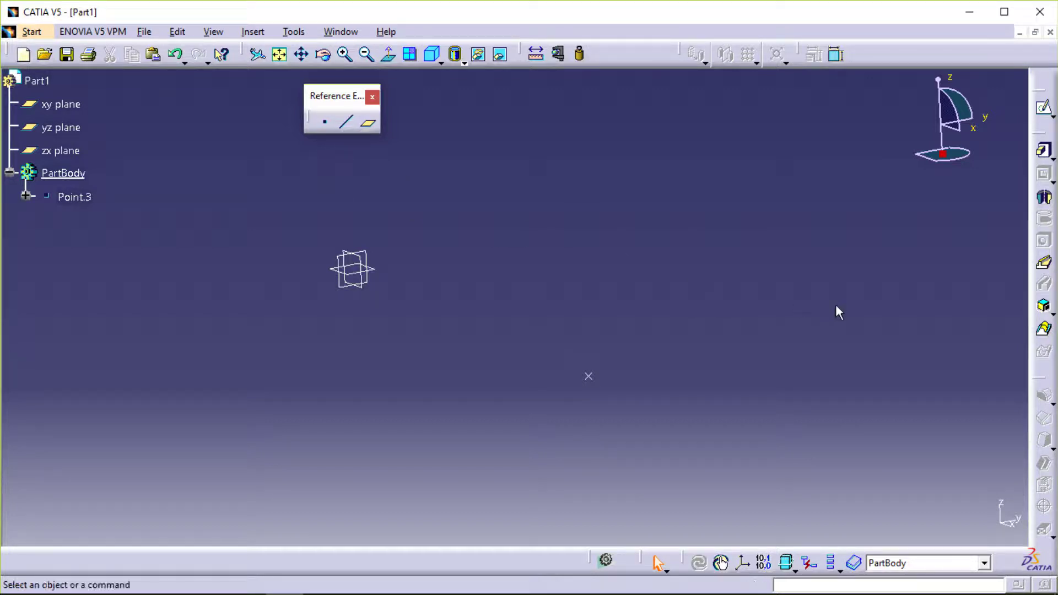
Start a standard axis system with its origin on the new point and set the X axis direction to -1, 0, 0.
click(742, 562)
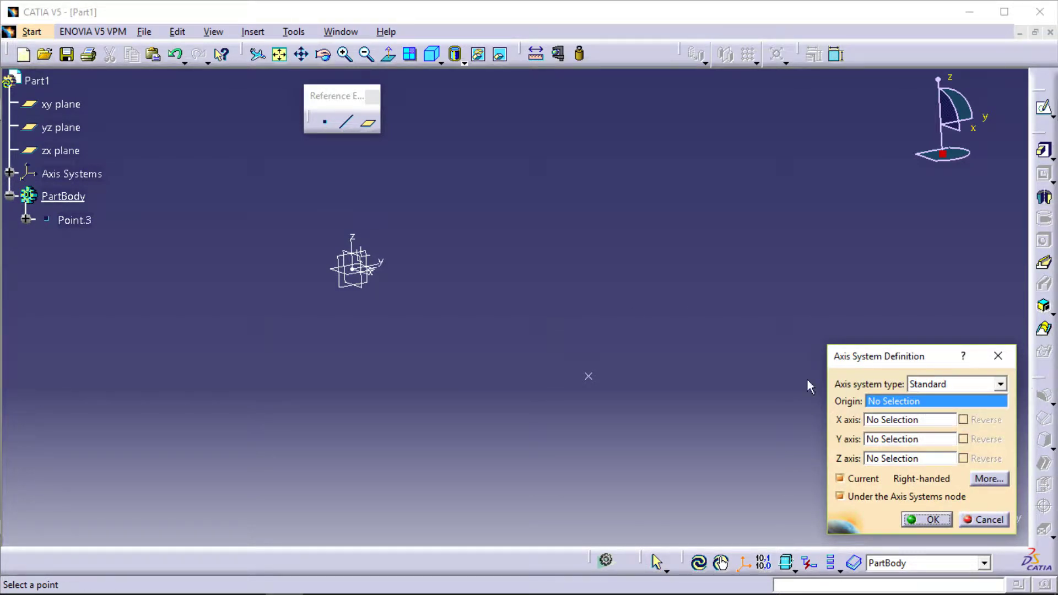
click(590, 377)
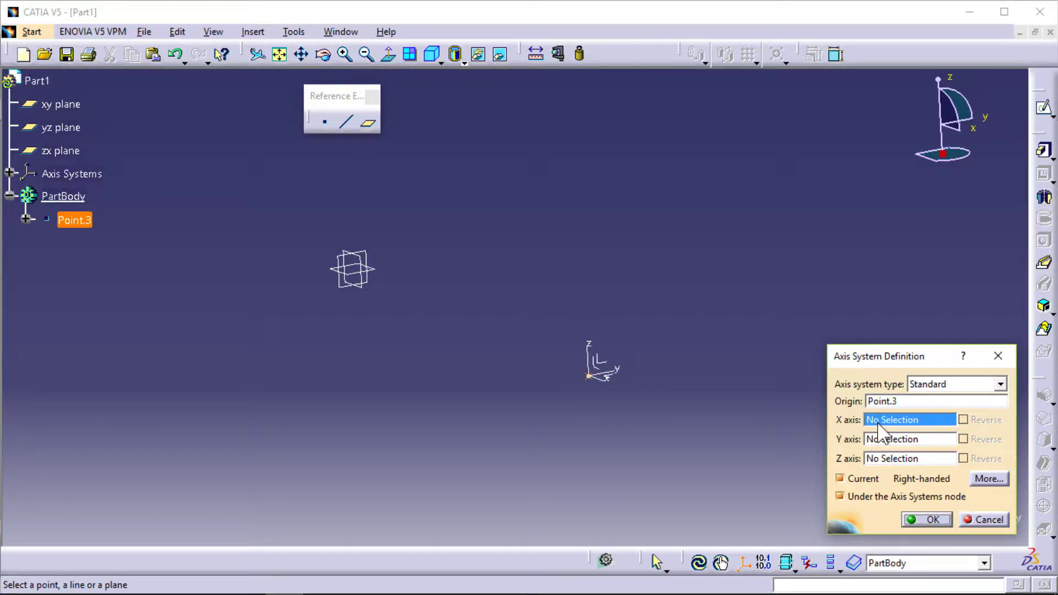
right_click(908, 419)
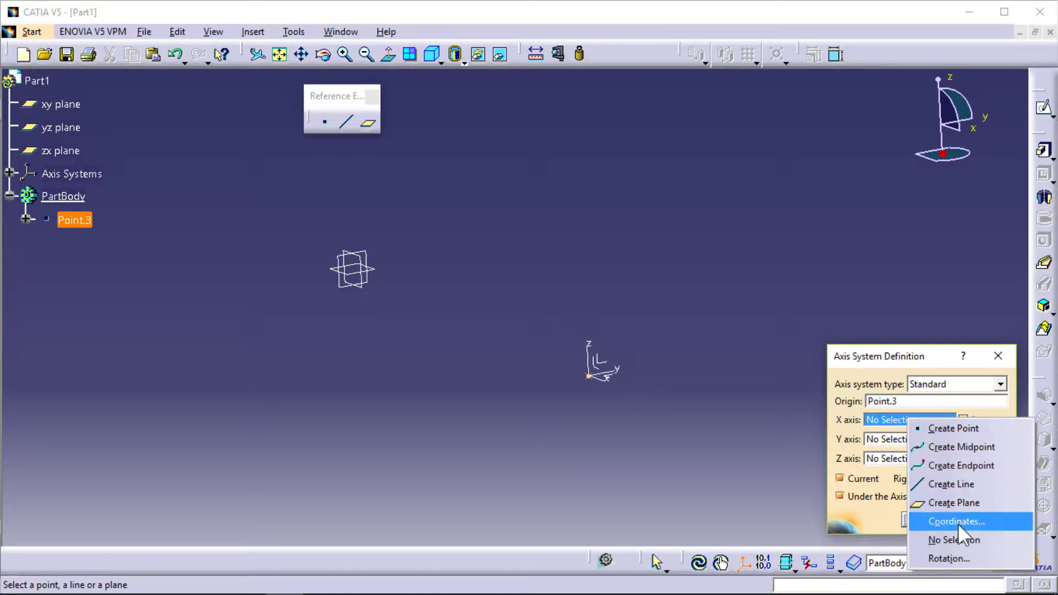
click(961, 520)
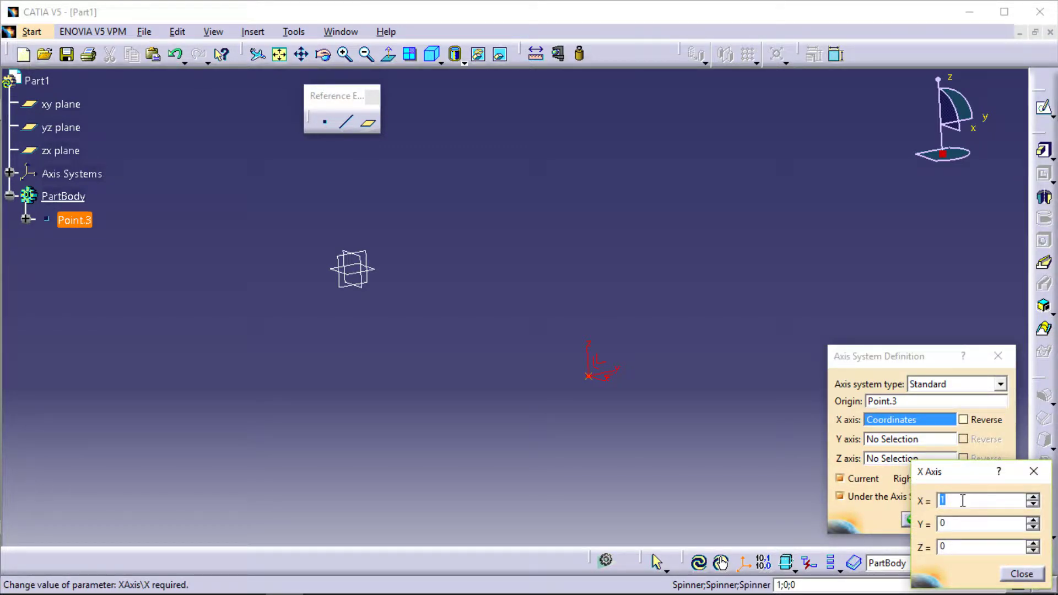
text(-1)
click(1020, 573)
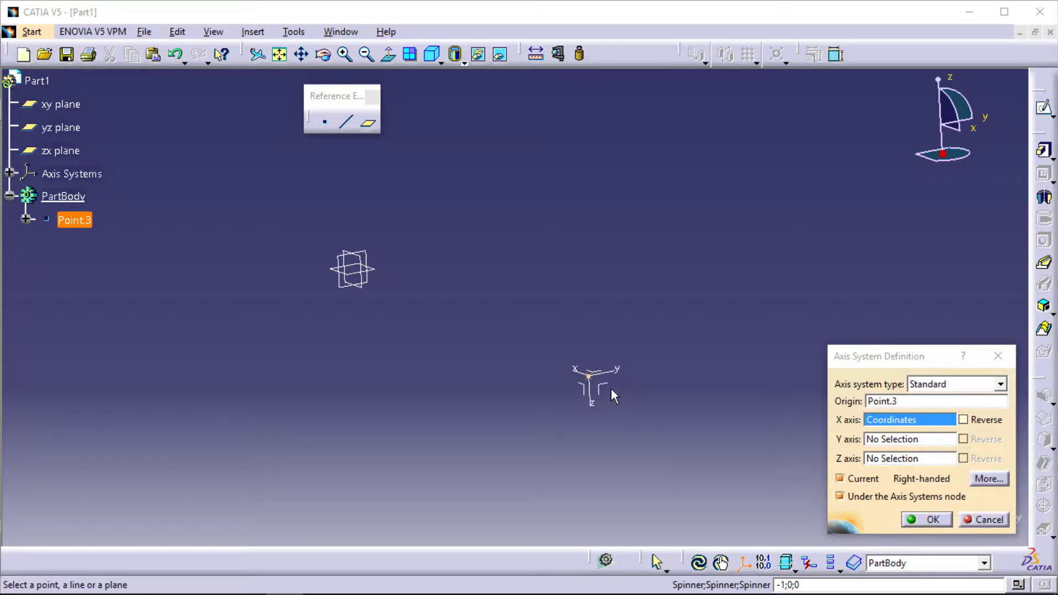
Set the Y axis direction to 0, -1, 0 by coordinates and create the axis system.
right_click(933, 441)
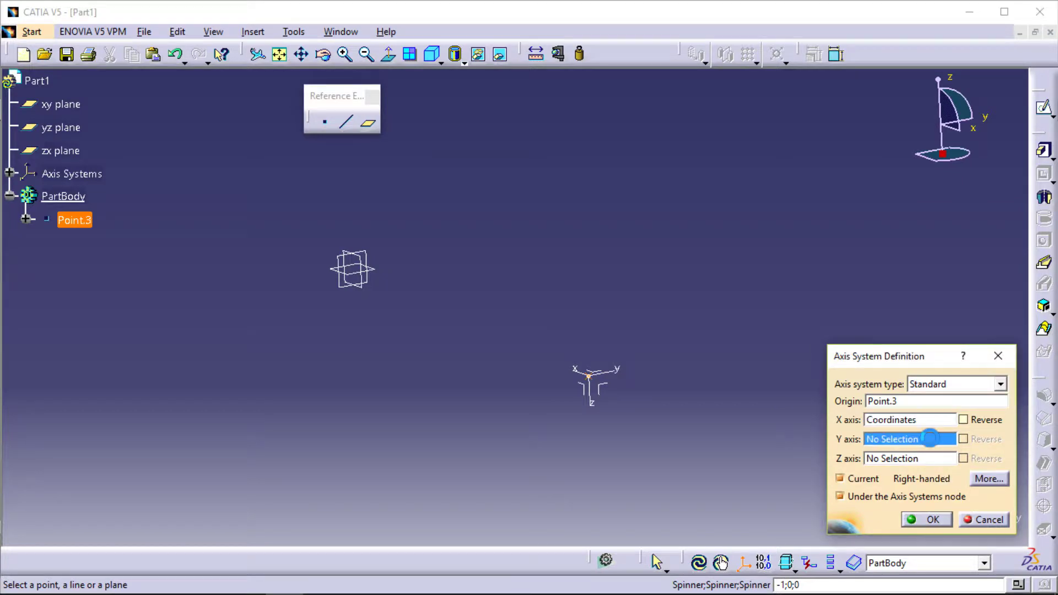
click(971, 541)
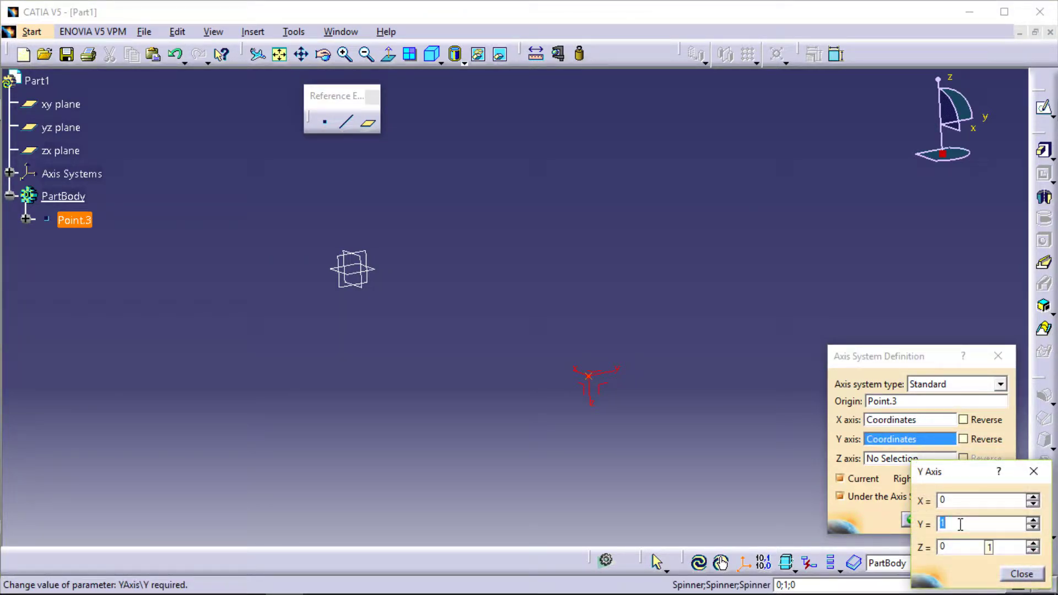
text(-1)
click(954, 546)
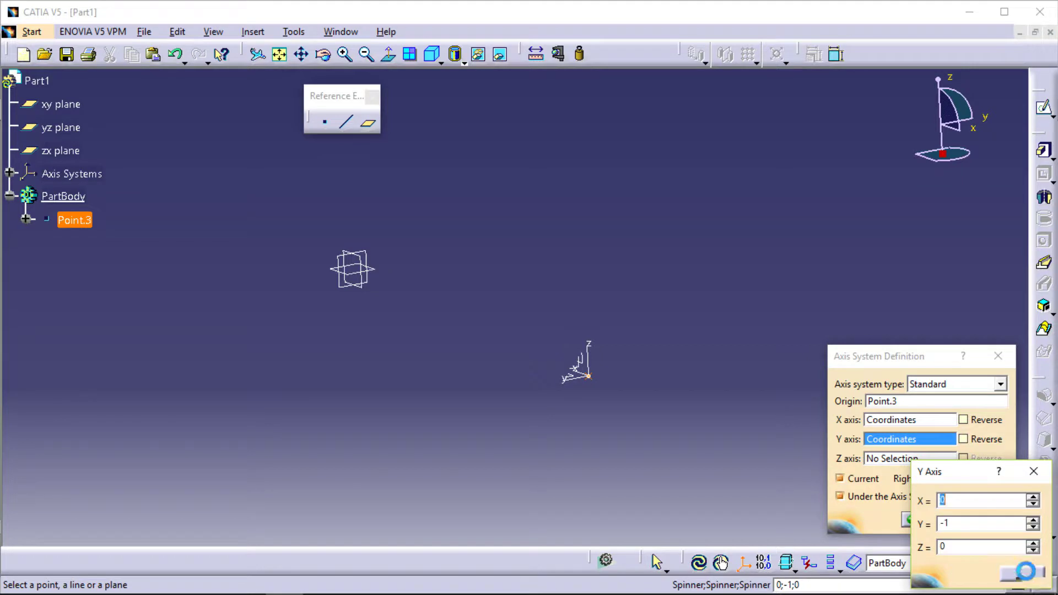
click(1024, 574)
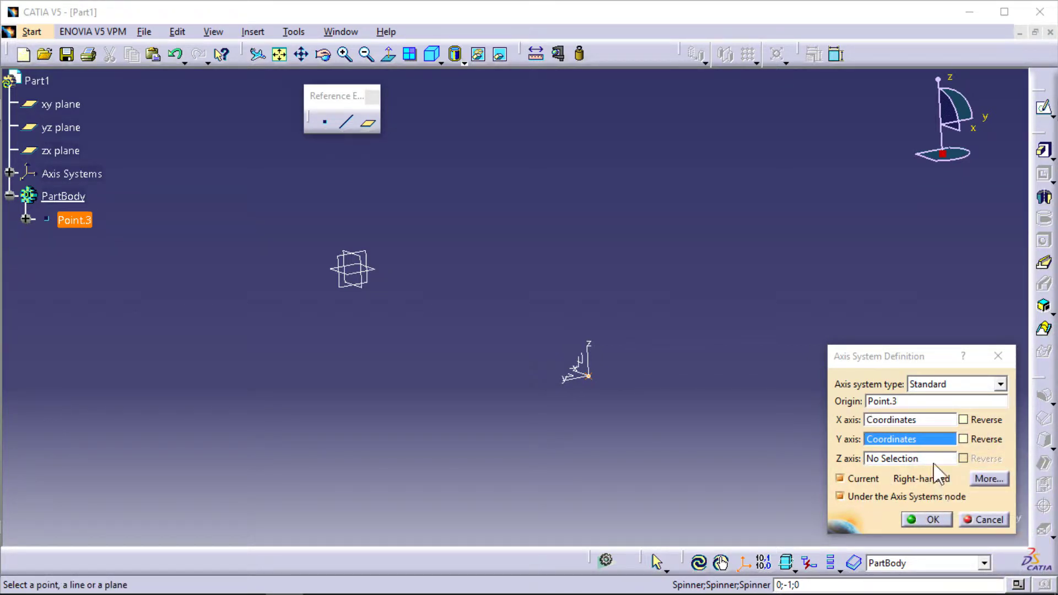
click(928, 521)
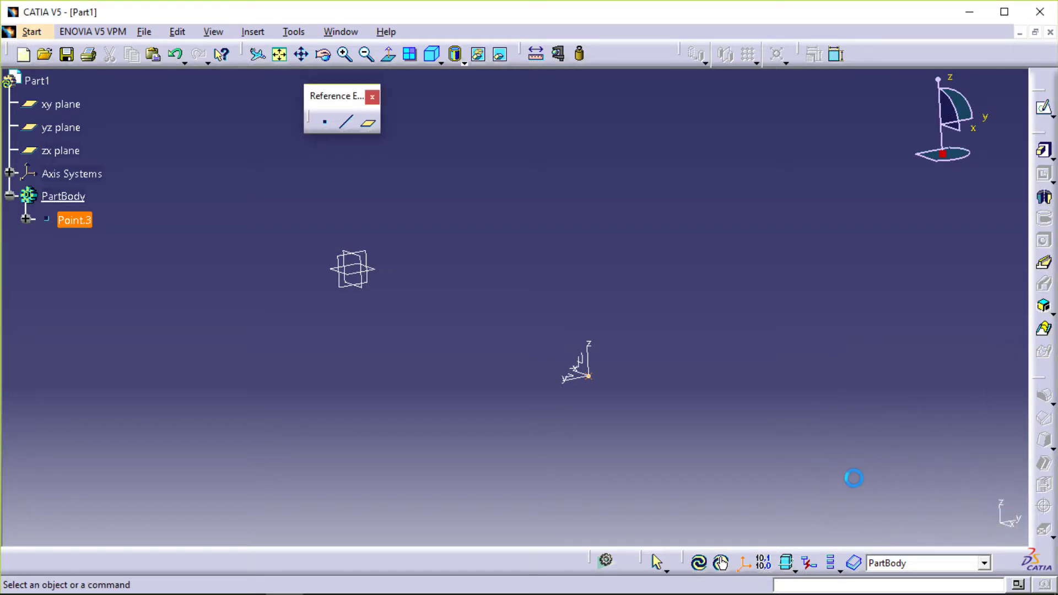
click(567, 366)
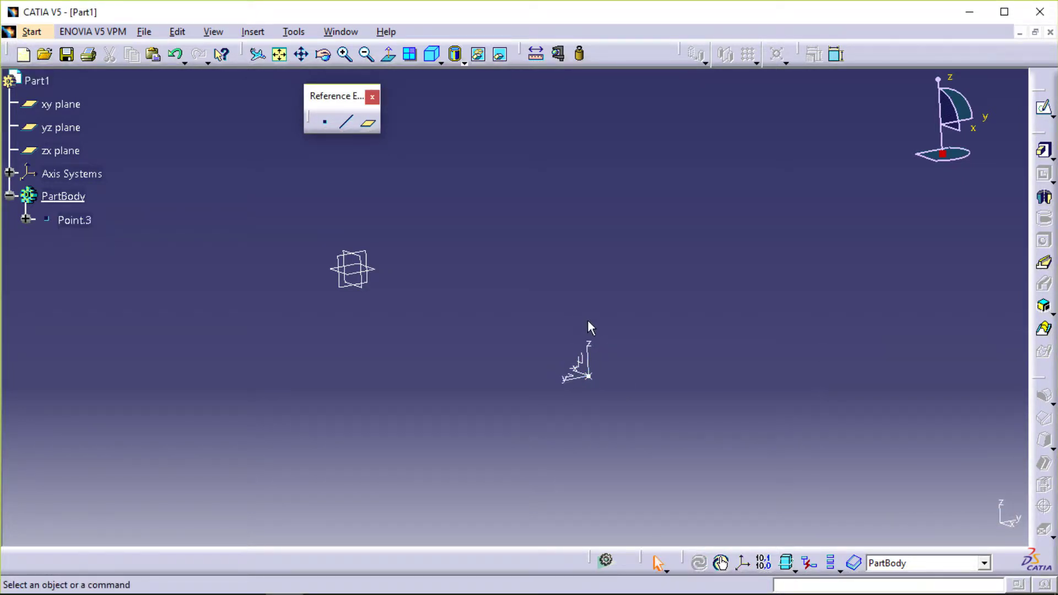
middle_drag(649, 388, 586, 361)
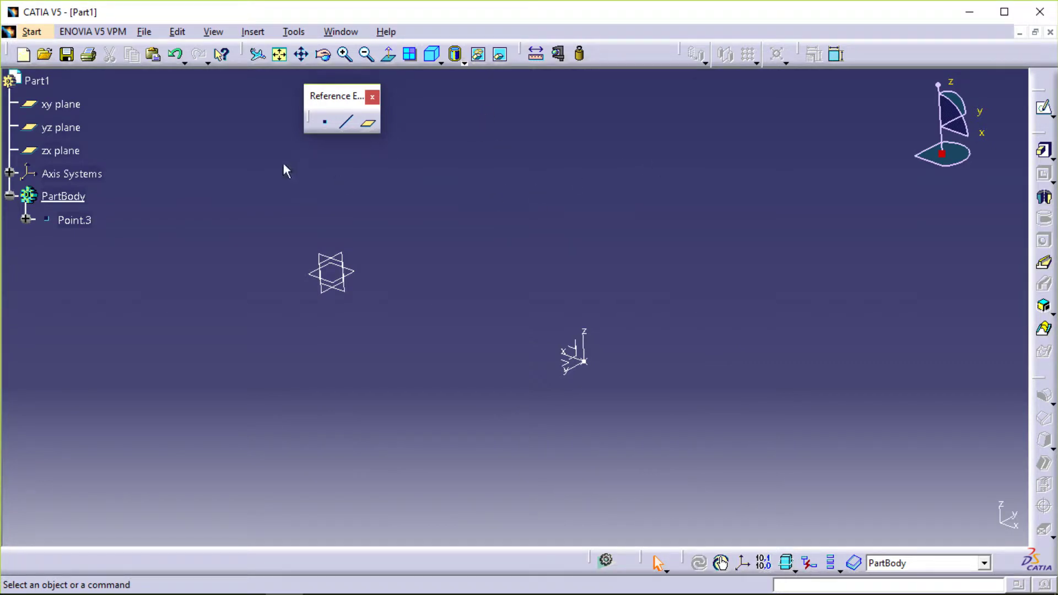
Start a second coordinate point at X 100 mm, Y 75 mm, Z -50 mm with Axis System.1 as its reference axis system.
click(326, 124)
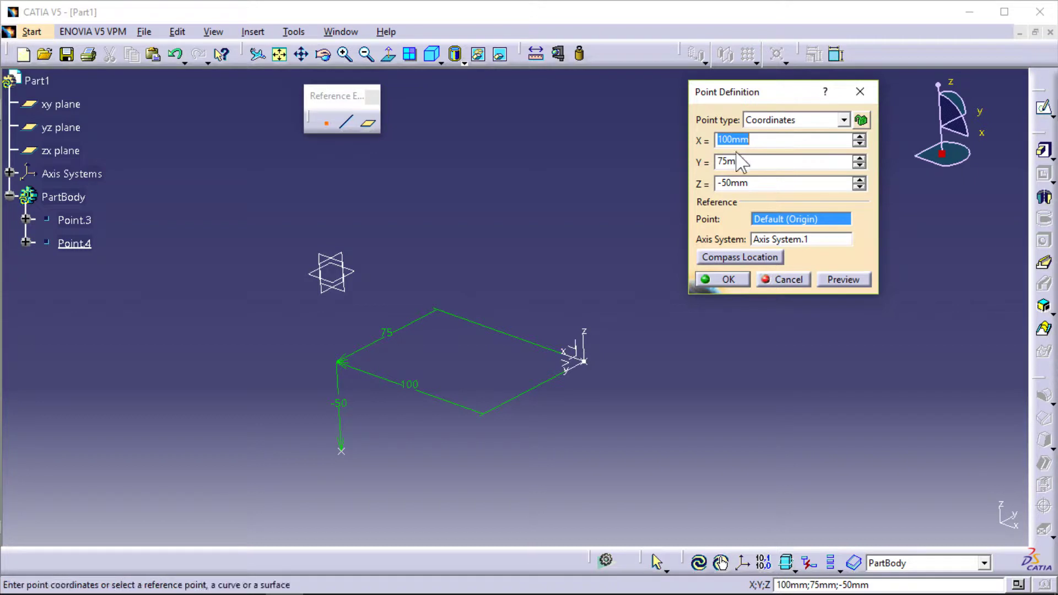
click(812, 240)
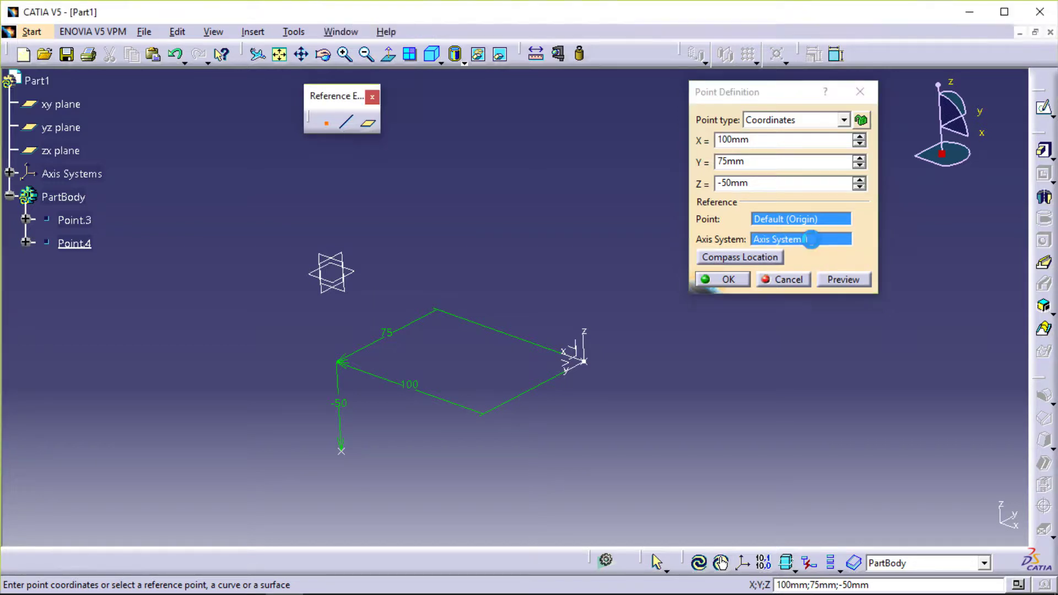
click(9, 173)
click(116, 201)
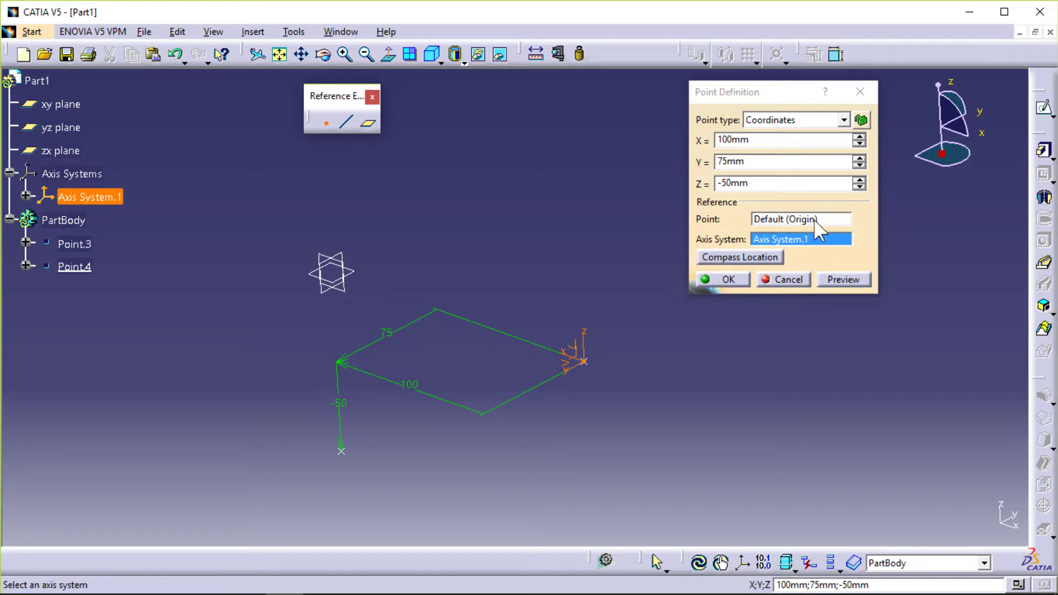
Start a nested point as the reference point and set its coordinates to X 0 mm, Y 10 mm, Z 20 mm.
click(814, 220)
right_click(817, 217)
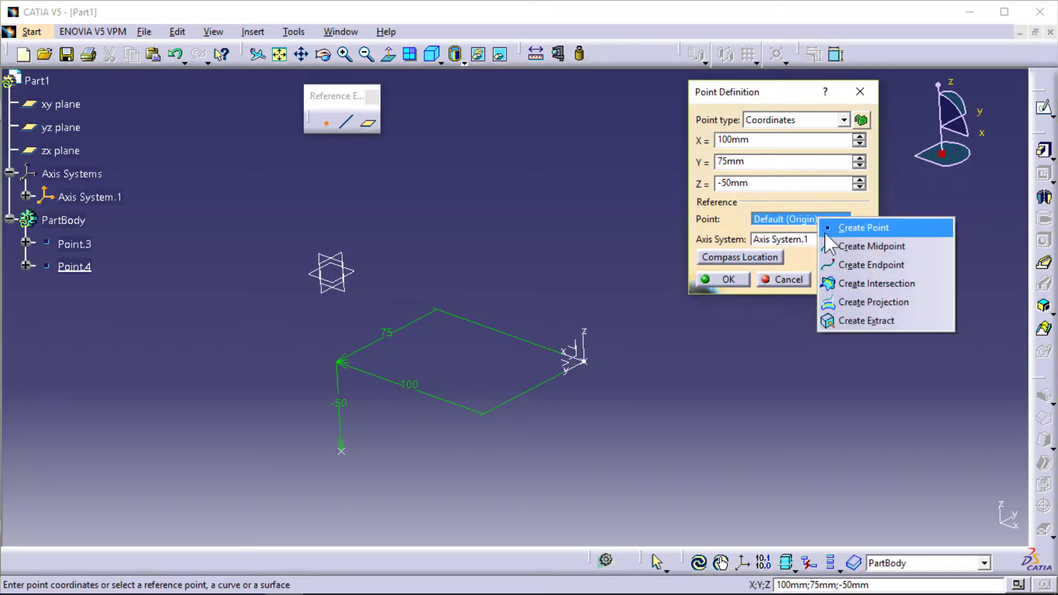
click(825, 233)
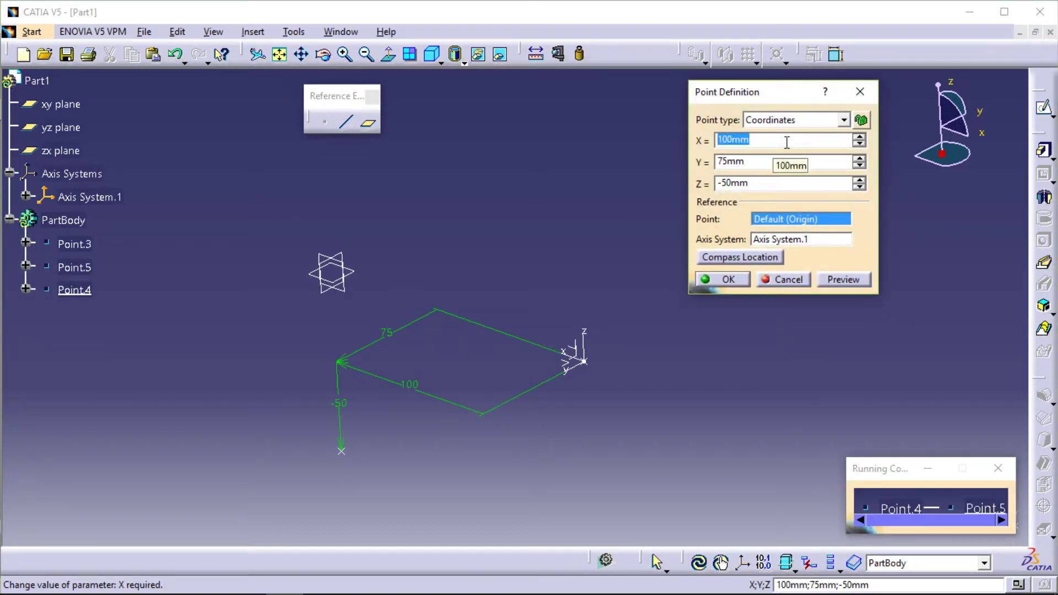
text(0)
click(766, 160)
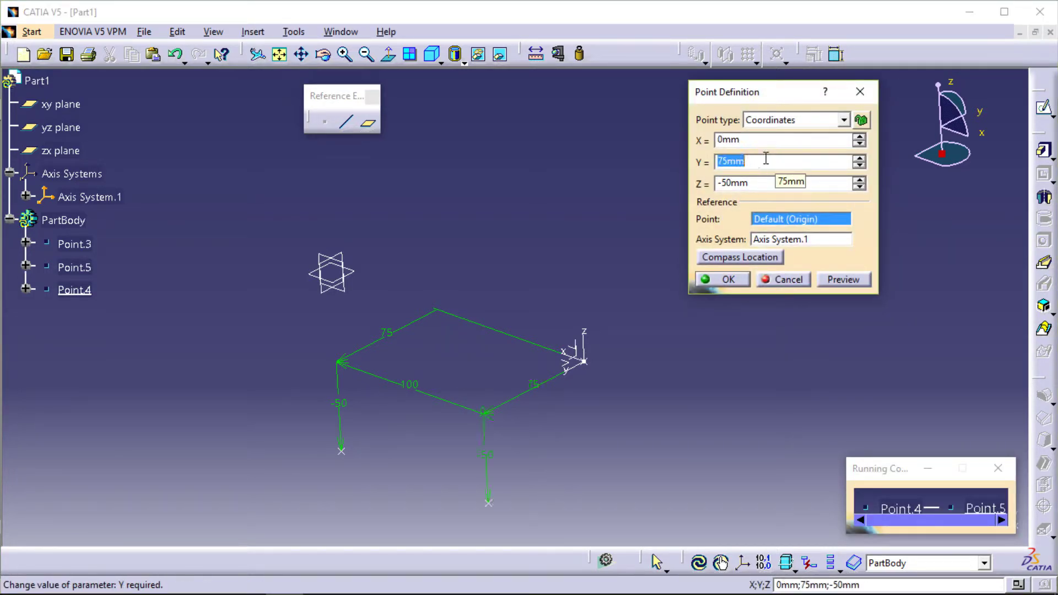
text(10)
click(759, 182)
click(760, 182)
drag(761, 182, 661, 189)
text(20)
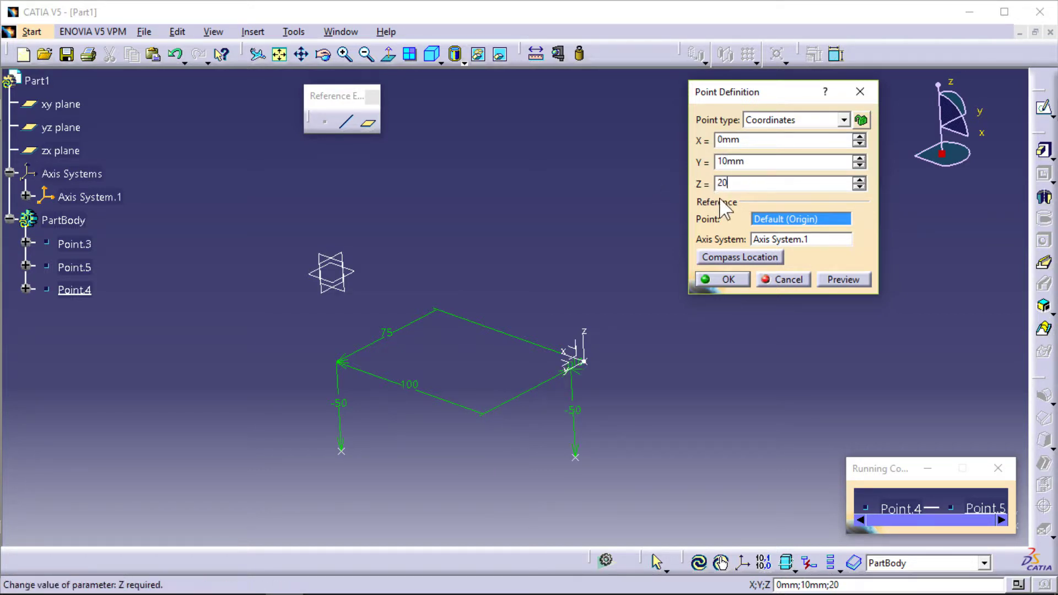
Clear the nested point's axis system back to the absolute default, set its Z to 100 mm and create it.
click(794, 241)
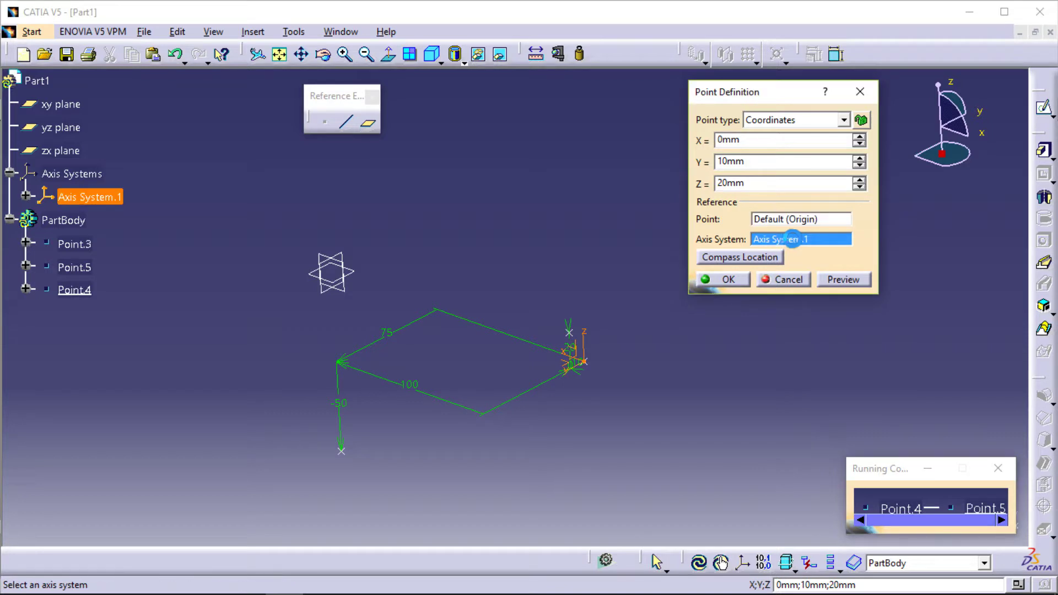
right_click(794, 241)
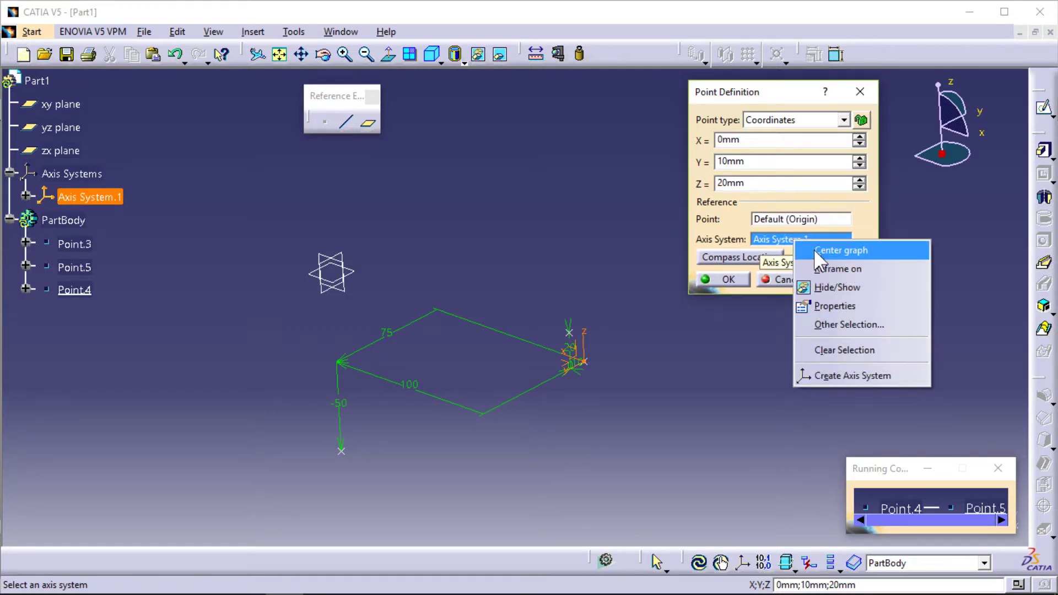
click(861, 351)
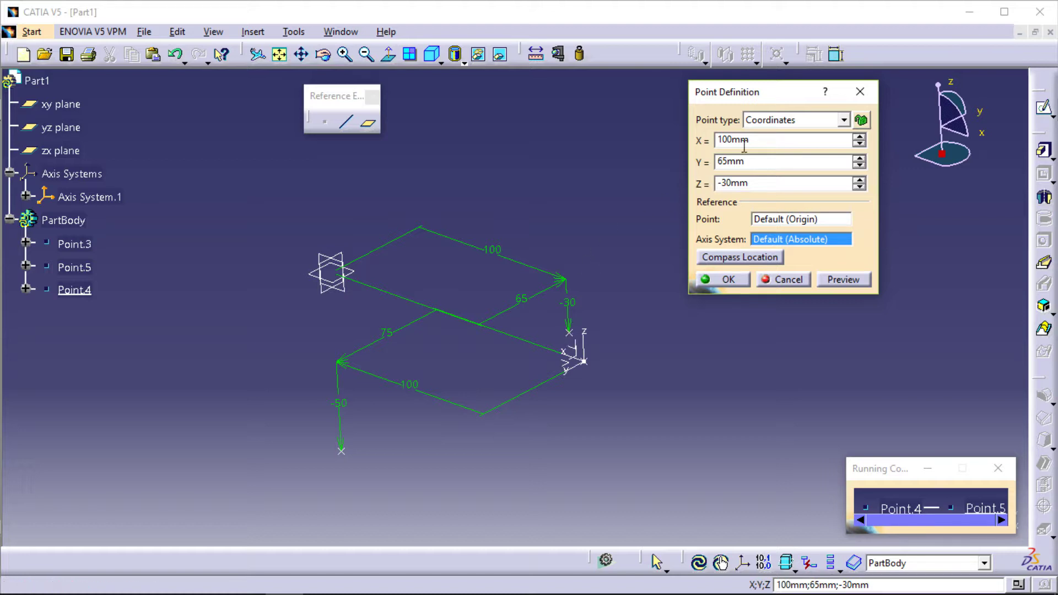
double_click(743, 182)
text(100)
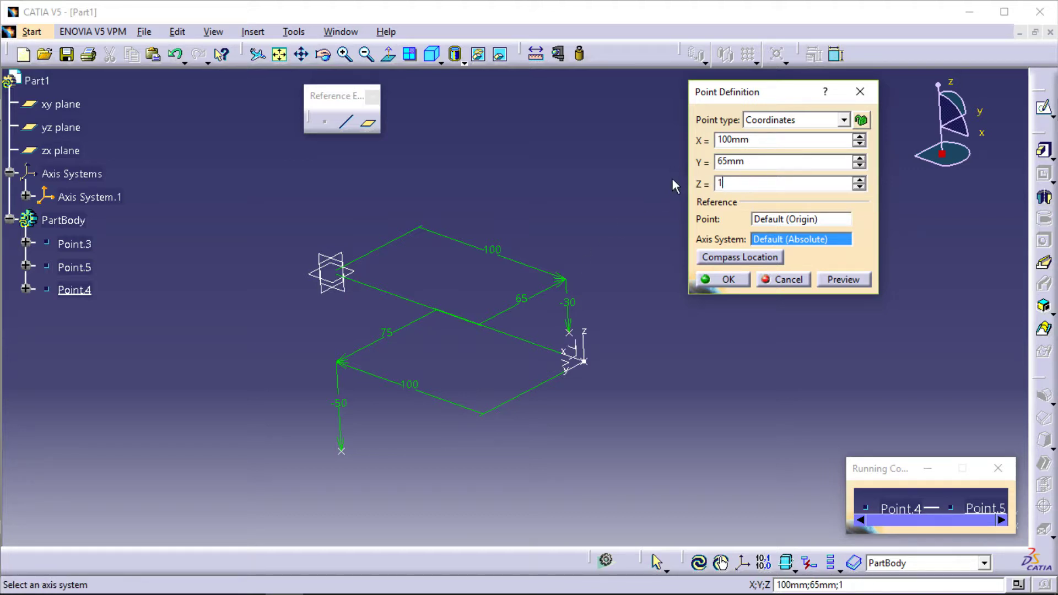
key(Return)
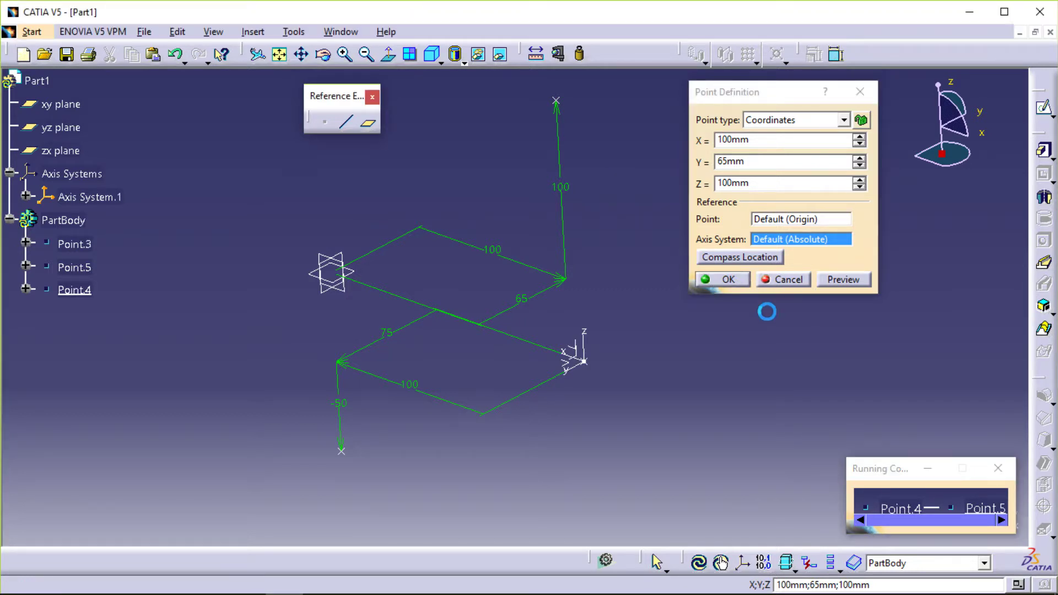
click(728, 278)
Create the second point at 100, 75, -50 mm from the nested reference point, keeping Axis System.1 as the reference.
middle_drag(562, 251, 604, 465)
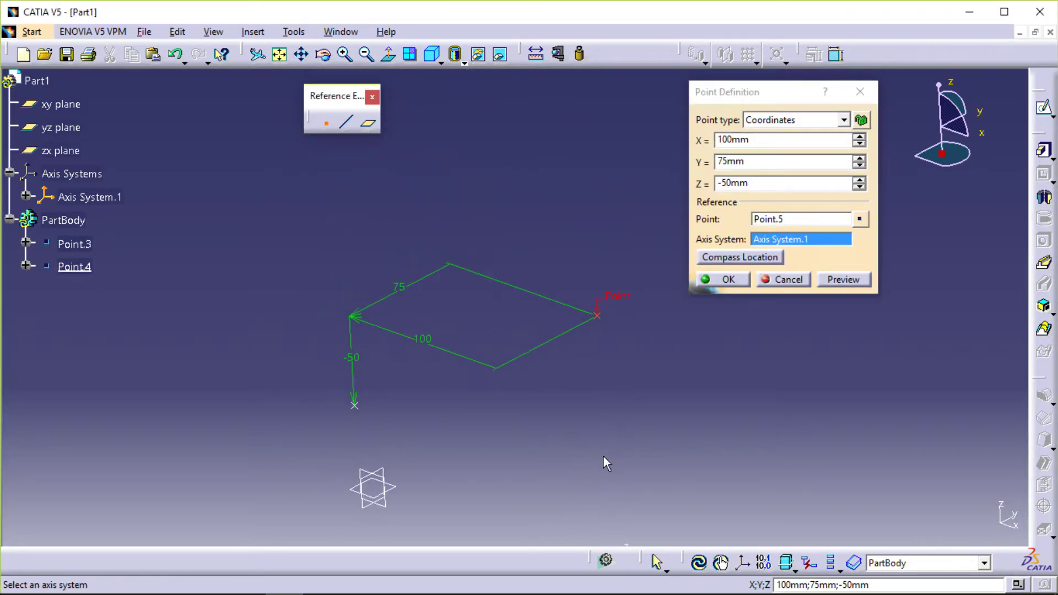
click(786, 218)
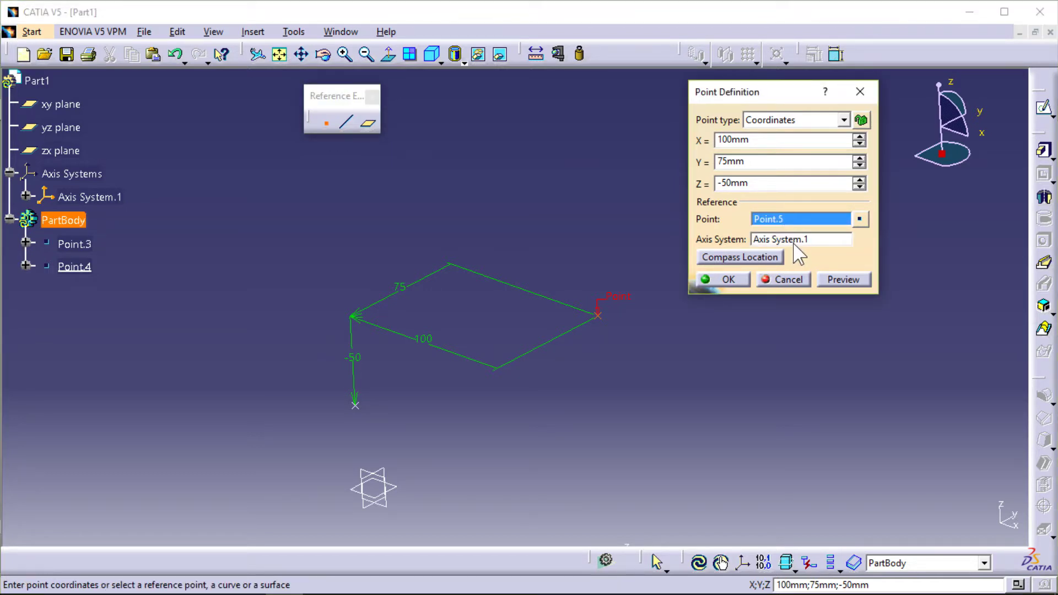
click(797, 241)
middle_drag(596, 368, 586, 291)
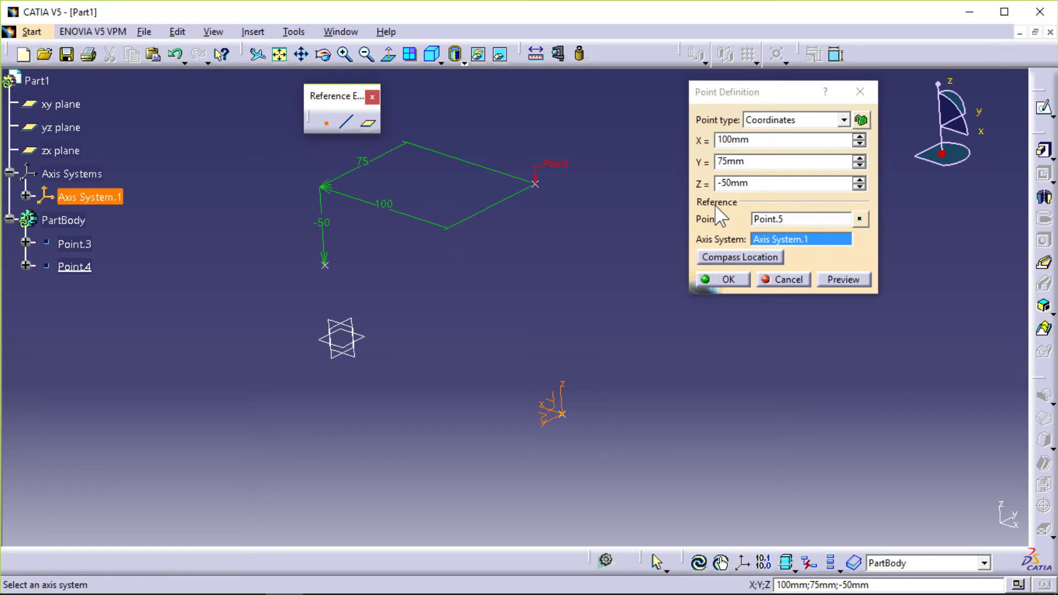
click(722, 280)
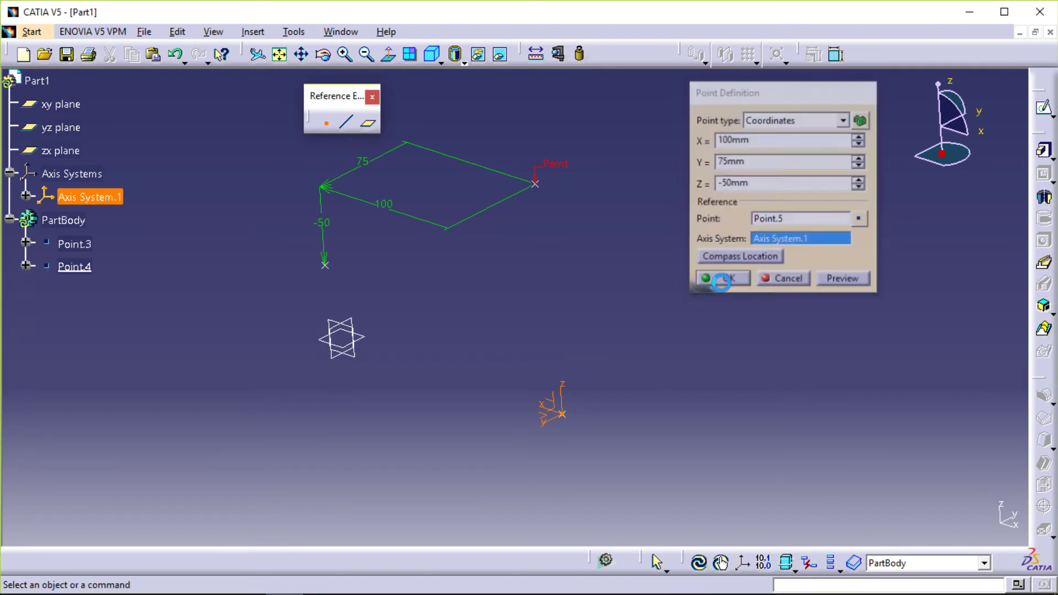
Locate the second point in the model and expand its tree entry to inspect its coordinates and reference point.
click(327, 266)
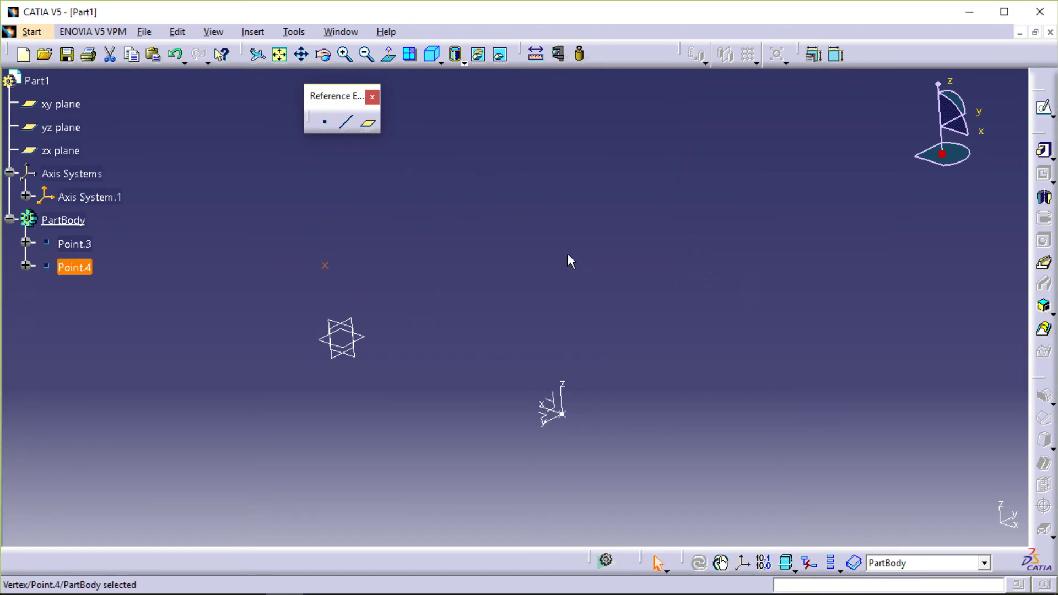
click(570, 257)
click(25, 266)
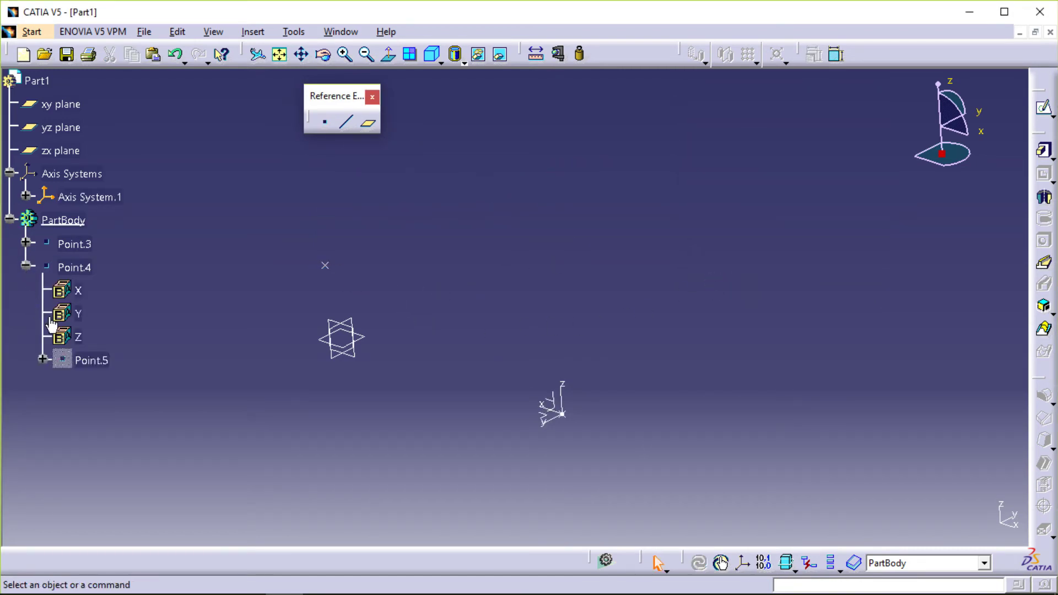